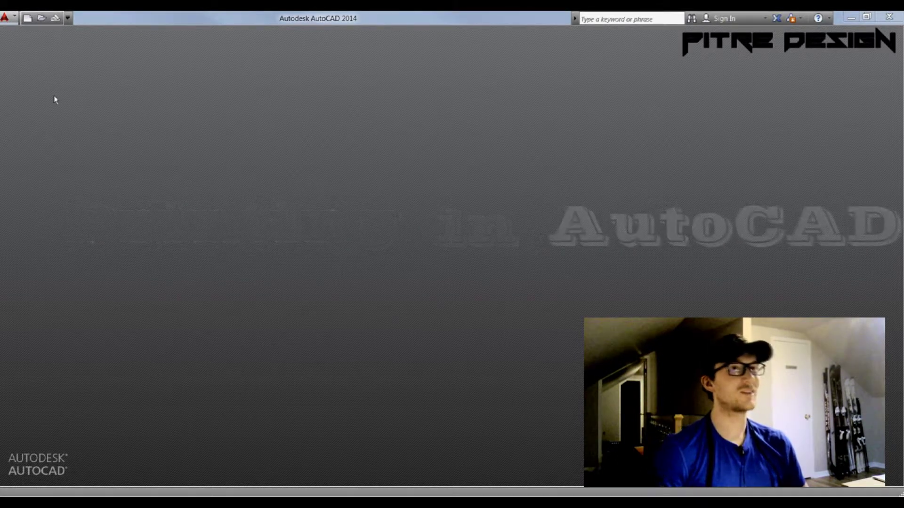
- Open new housee.dwg from Recent Documents and zoom extents to show the plan and title block
click(9, 19)
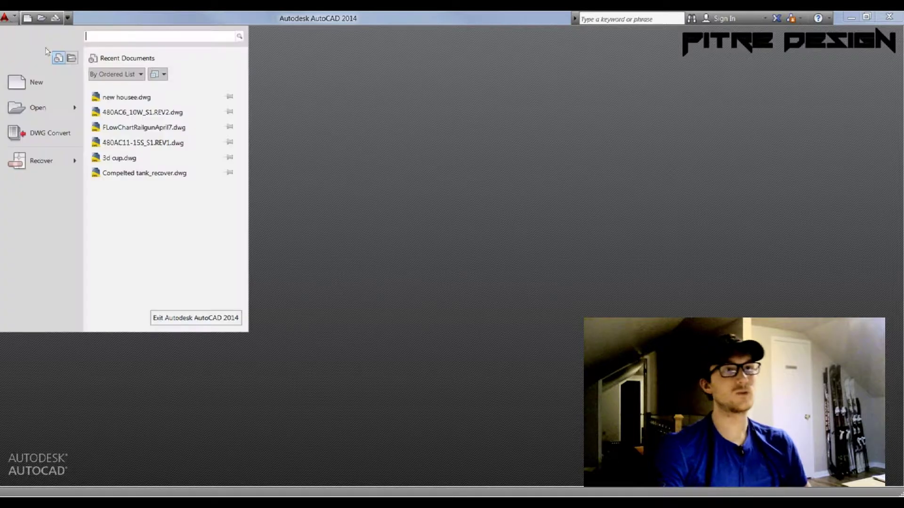
click(126, 98)
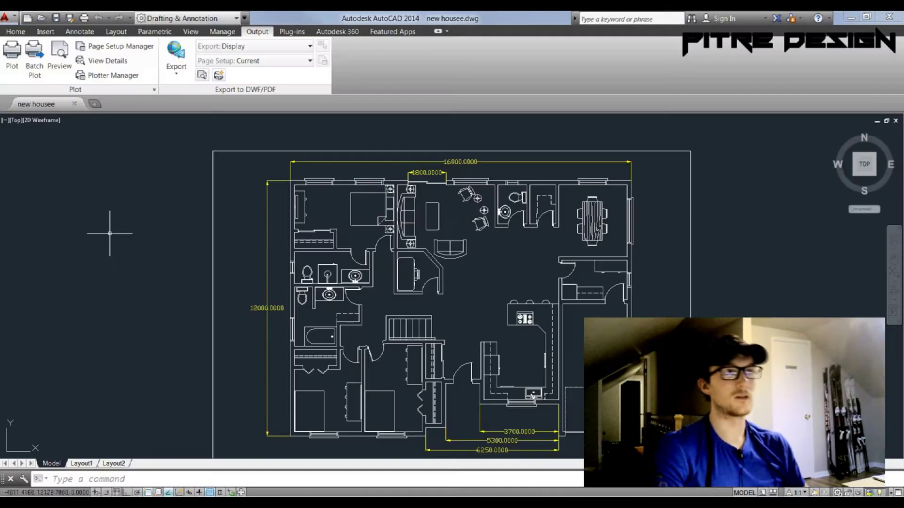
middle_click(132, 238)
middle_click(132, 238)
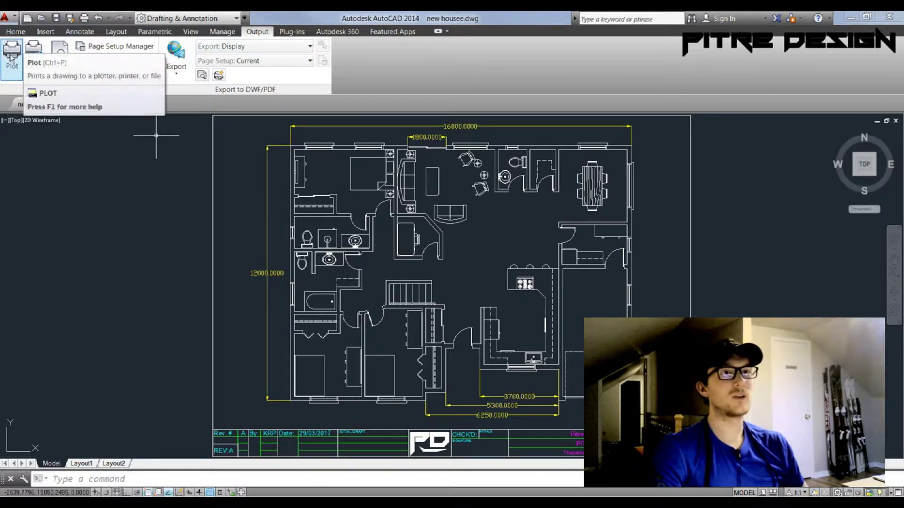
click(11, 19)
click(11, 19)
click(12, 18)
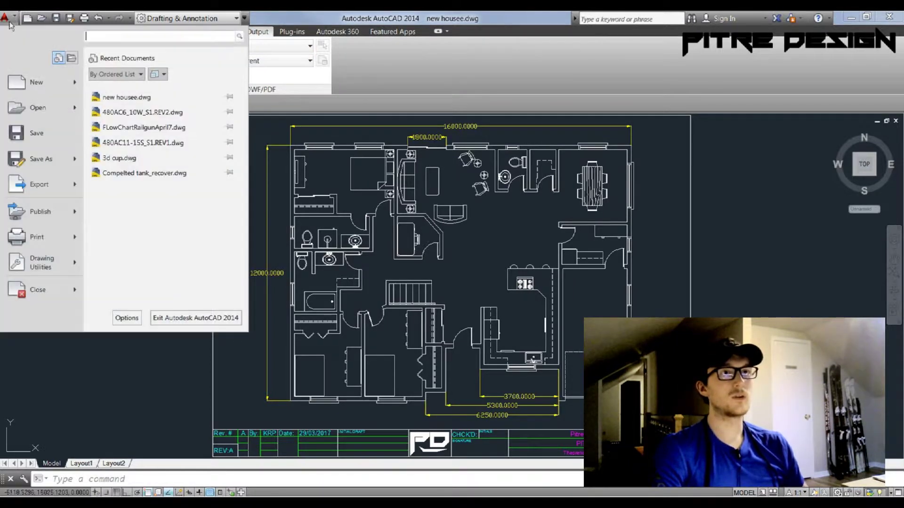
- Start a plot from the application menu and expand the Plot dialog to show all options
mouse_move(47, 235)
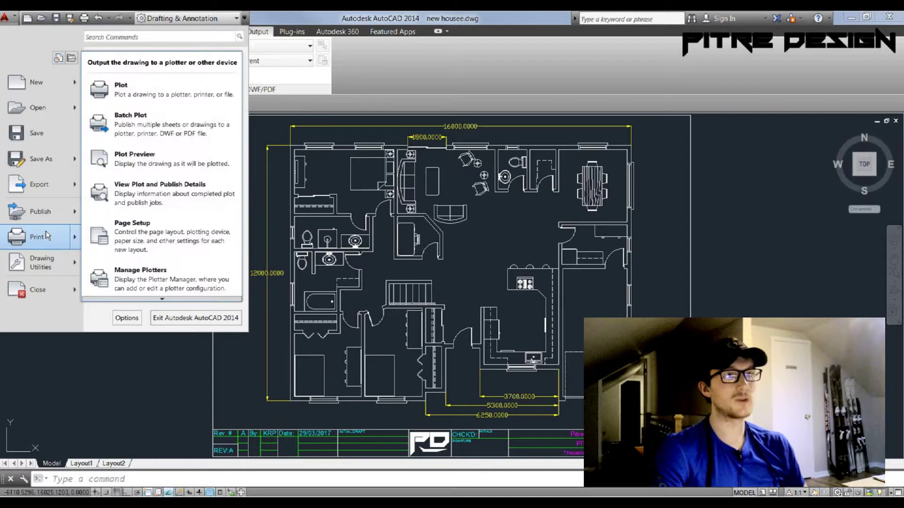
click(151, 87)
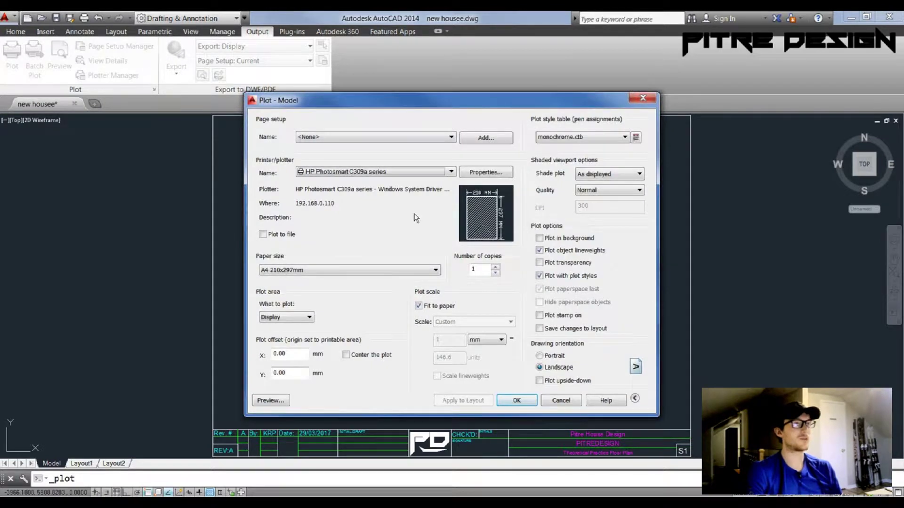
click(635, 398)
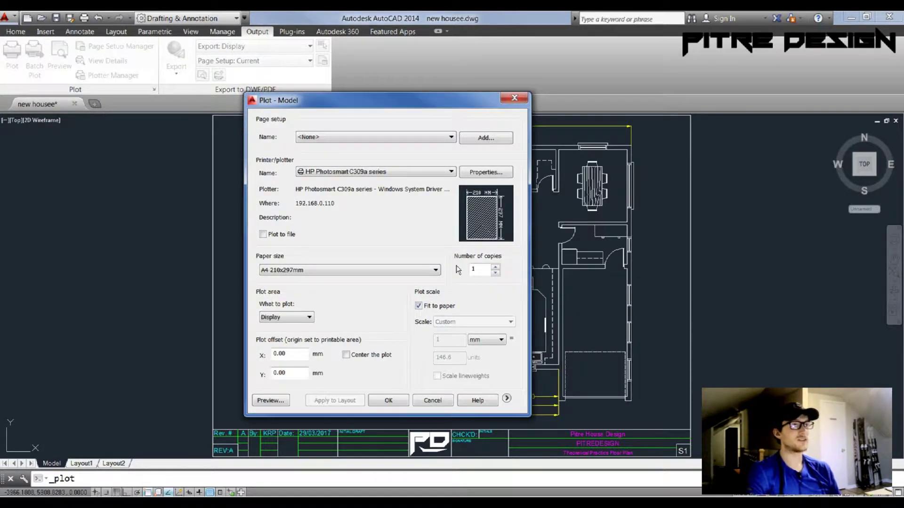
click(506, 399)
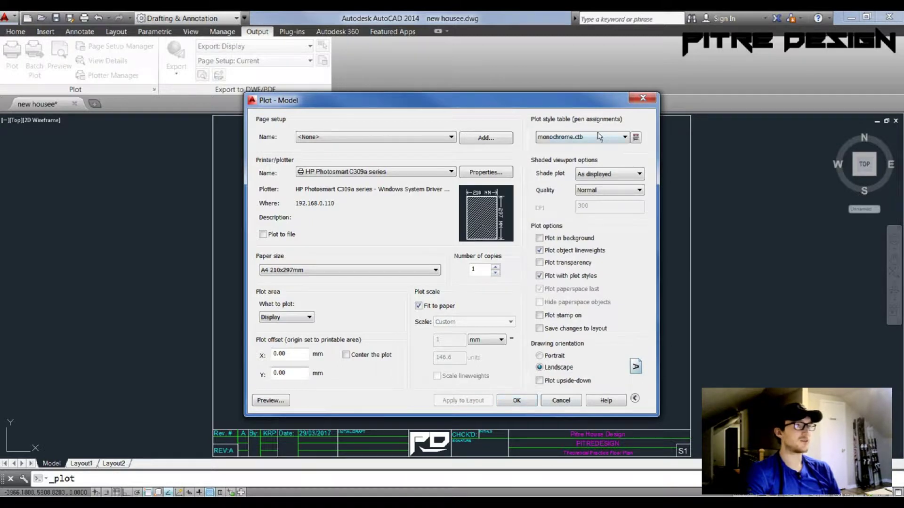
- Select HP Officejet Pro 8600 (Network) as the printer with A4 paper
click(451, 172)
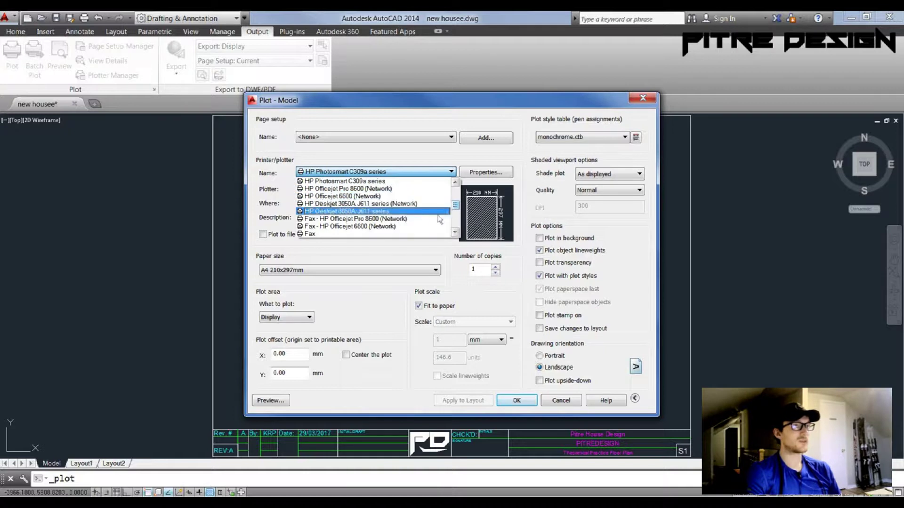
click(349, 188)
click(436, 270)
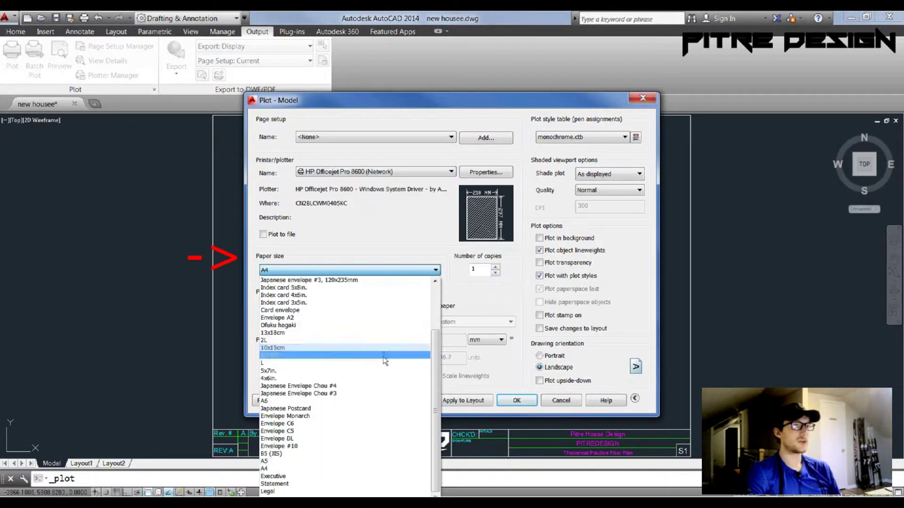
click(361, 469)
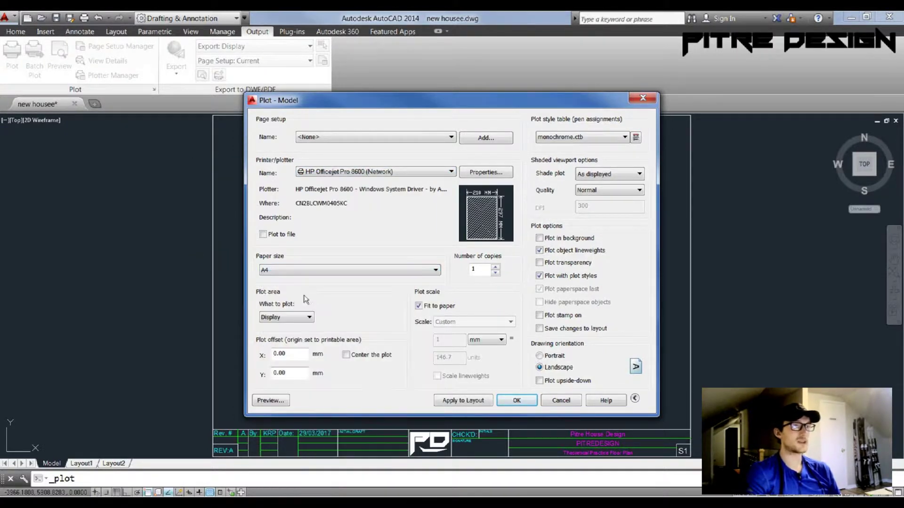
- Keep Display as the plot area, preview the floor plan, then close the preview
click(309, 318)
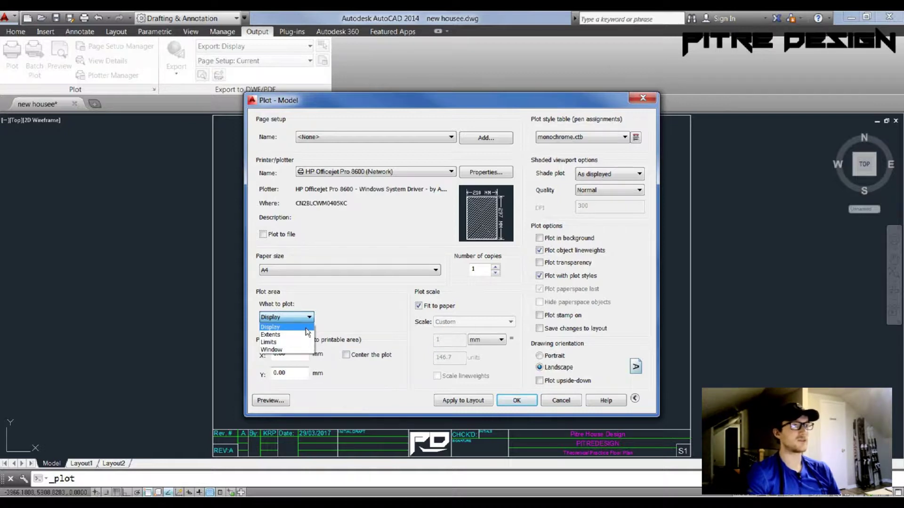
click(306, 329)
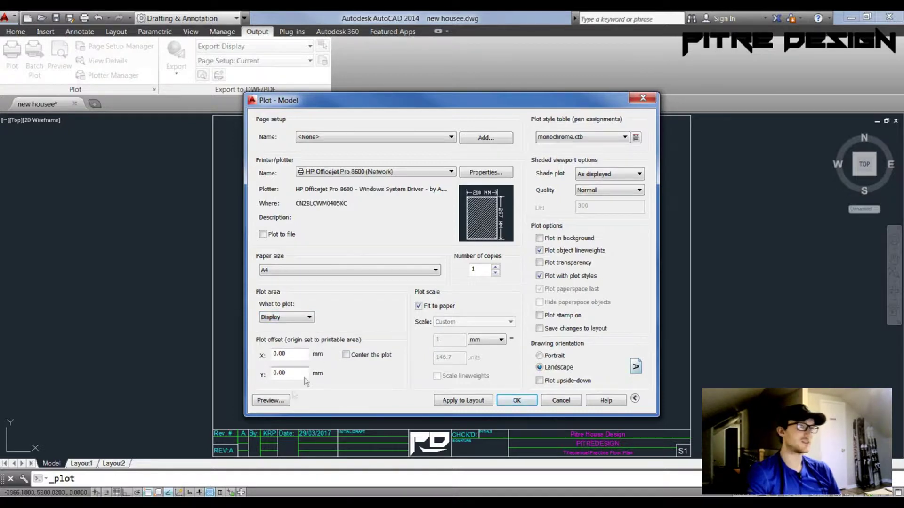
click(277, 403)
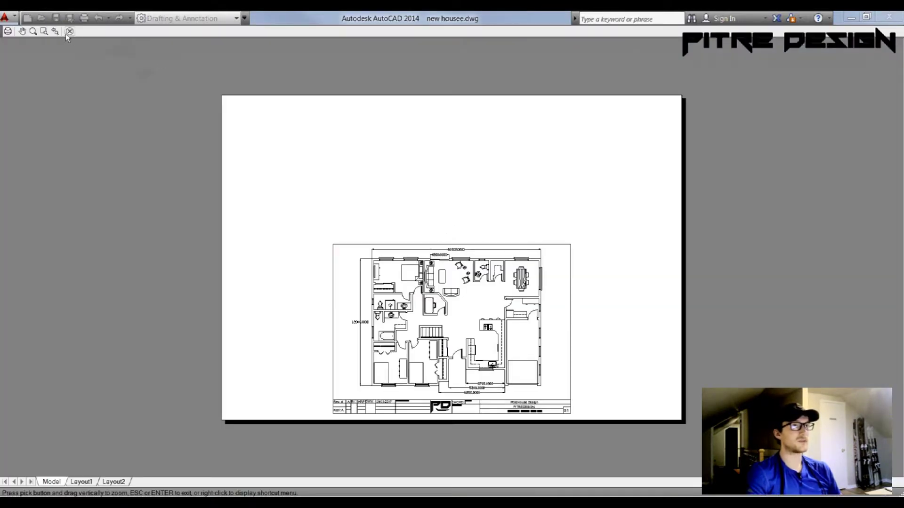
click(74, 36)
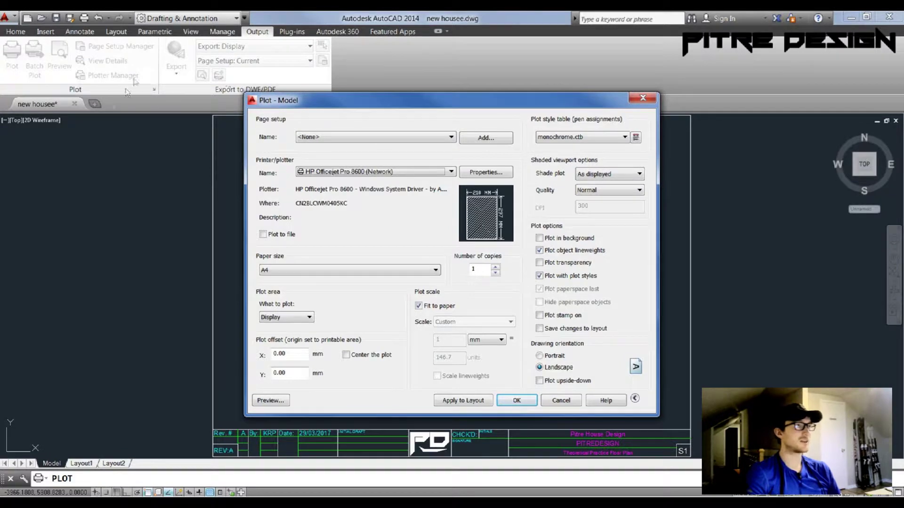
click(301, 321)
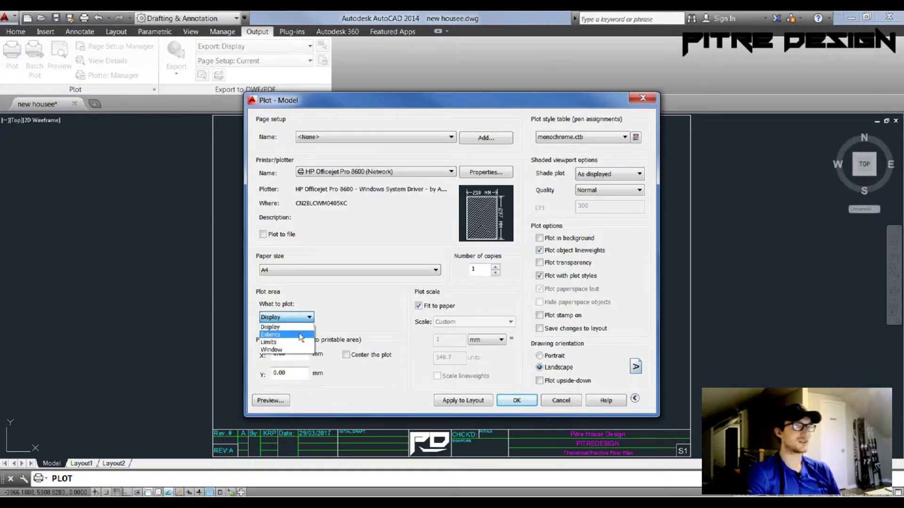
- Preview the plot with Extents, then switch the plot area to Limits and finally Window
click(300, 336)
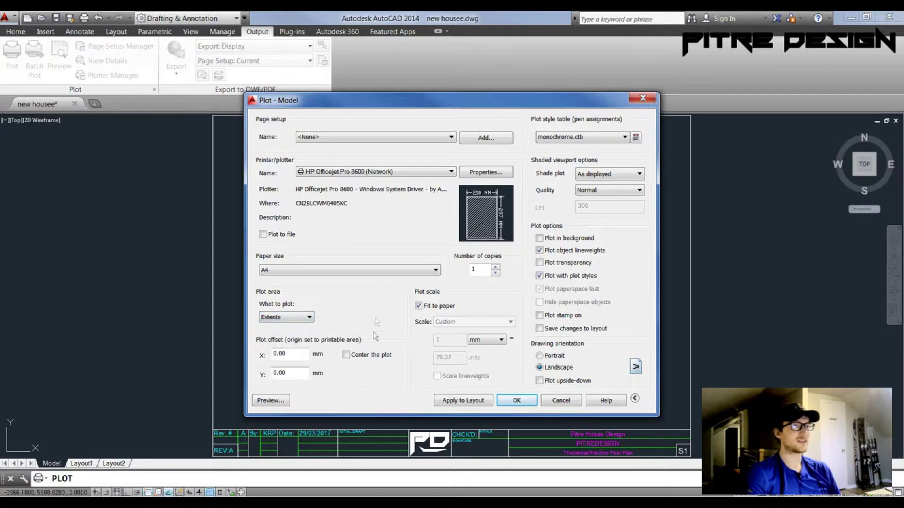
click(271, 401)
key(Escape)
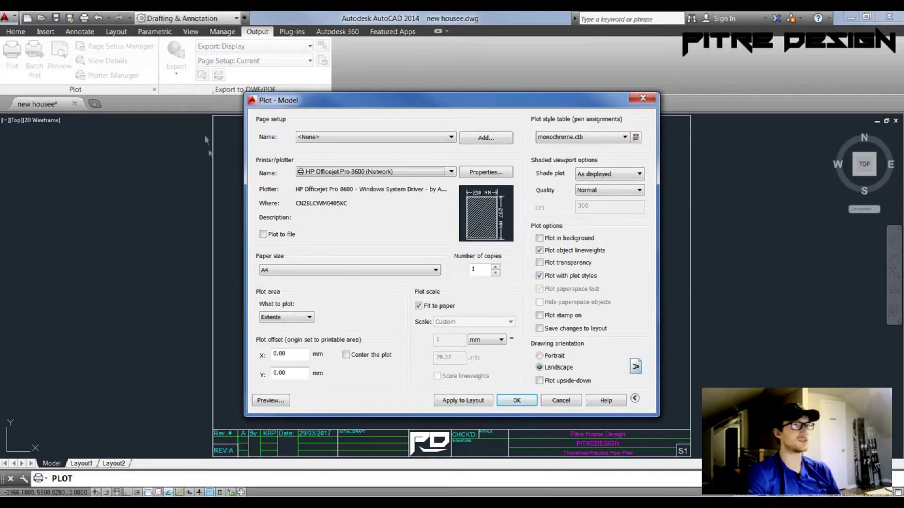
click(308, 317)
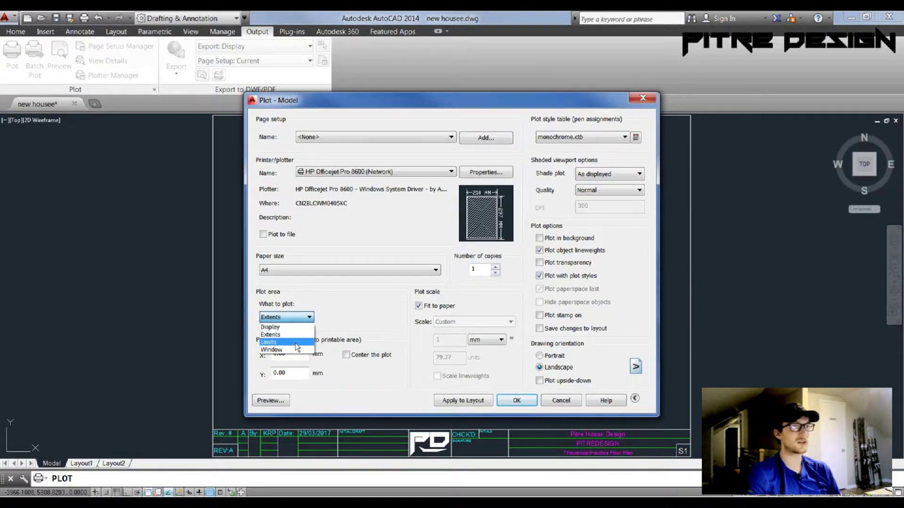
click(295, 343)
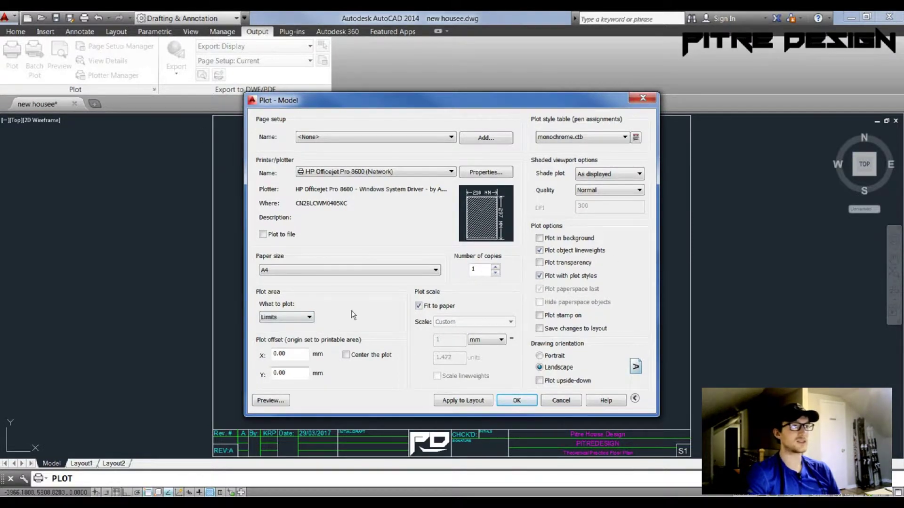
click(308, 317)
click(285, 354)
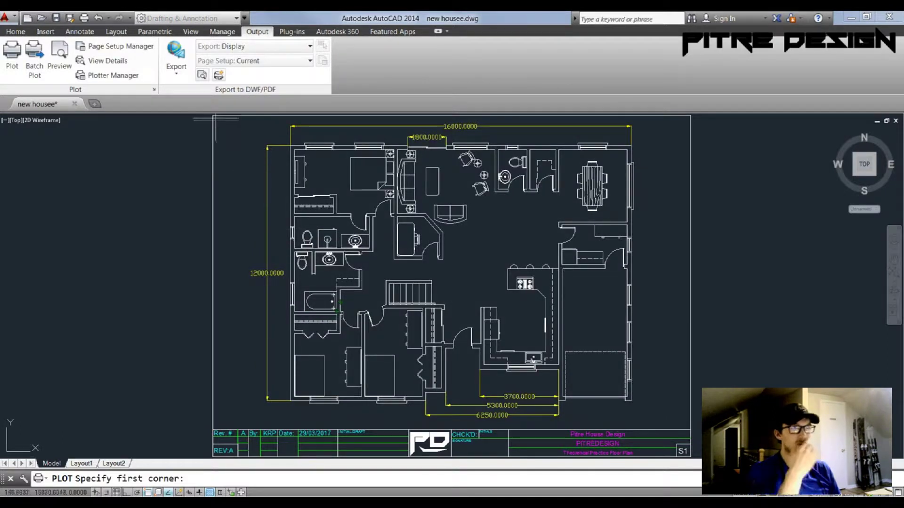
- Pick a plot window from the floor plan to the title block's lower-right corner and preview it
middle_drag(201, 131, 122, 27)
click(204, 142)
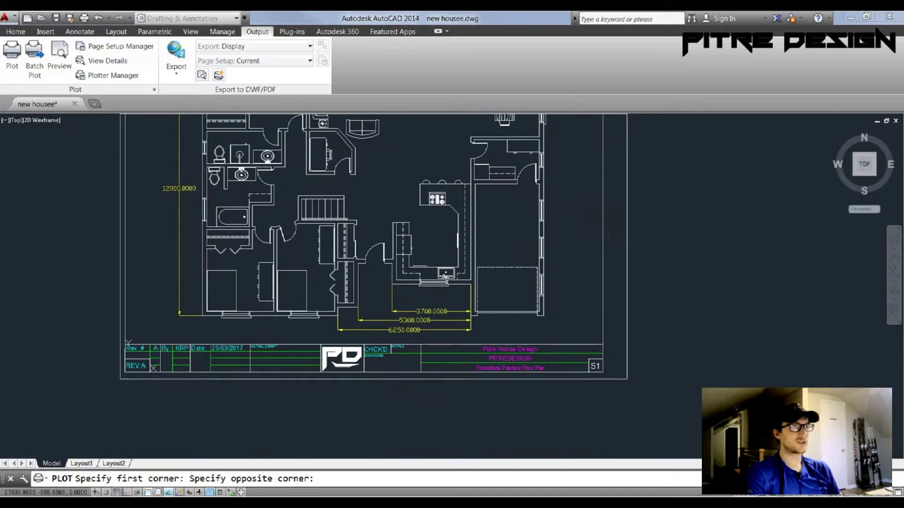
click(628, 380)
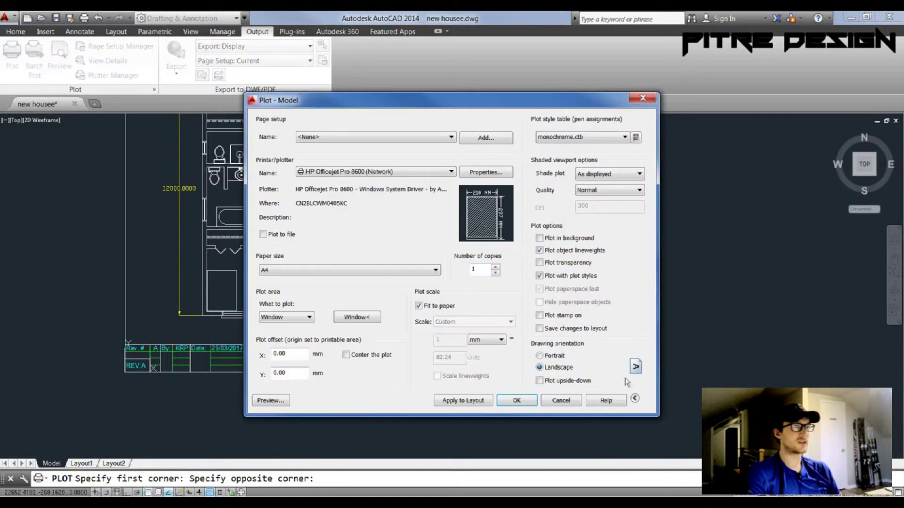
click(270, 400)
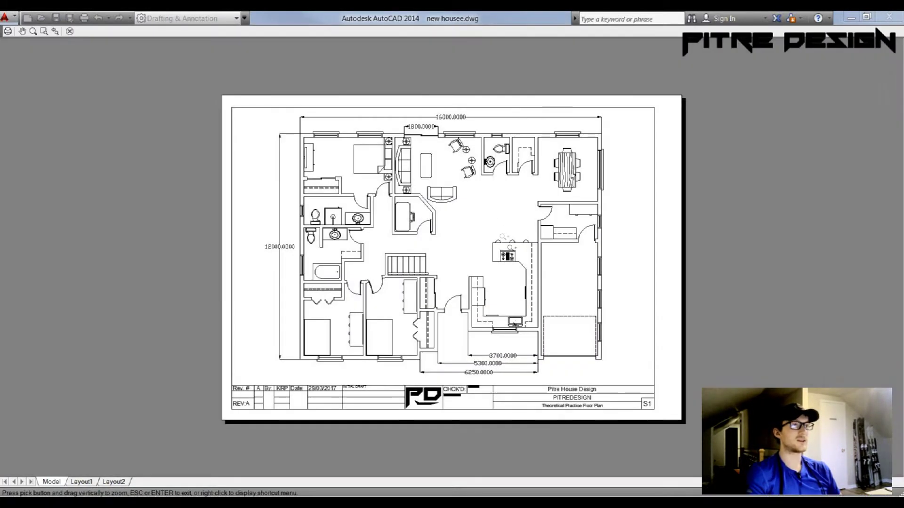
click(70, 31)
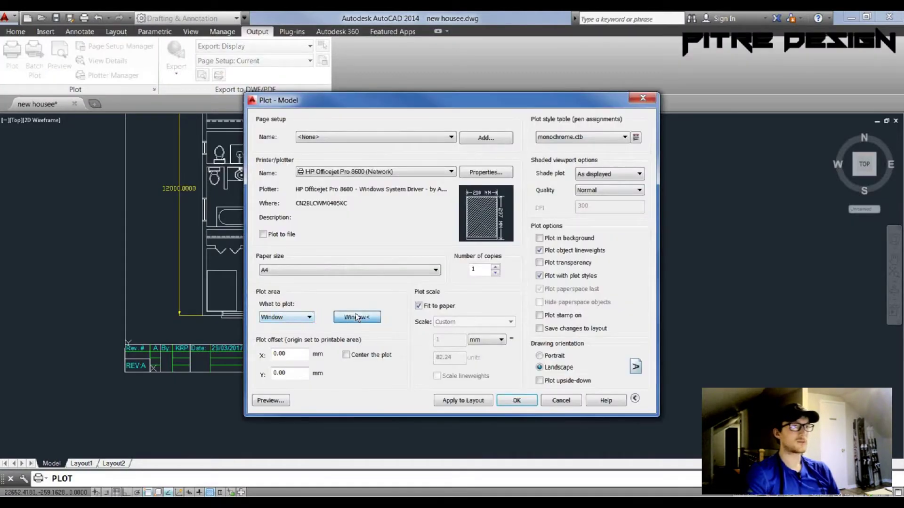
- Redefine the plot window with two new corners and preview the result again
click(356, 317)
scroll(434, 240, up, 2)
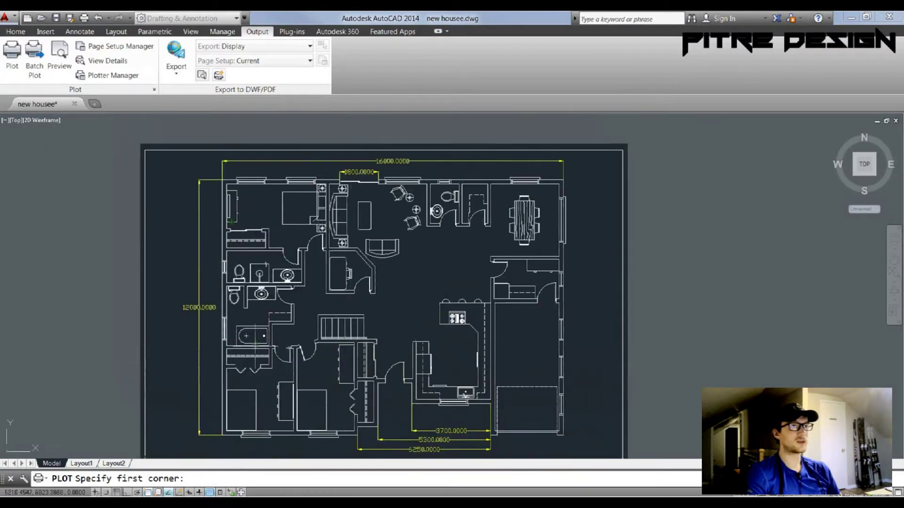
click(409, 290)
click(502, 413)
click(269, 456)
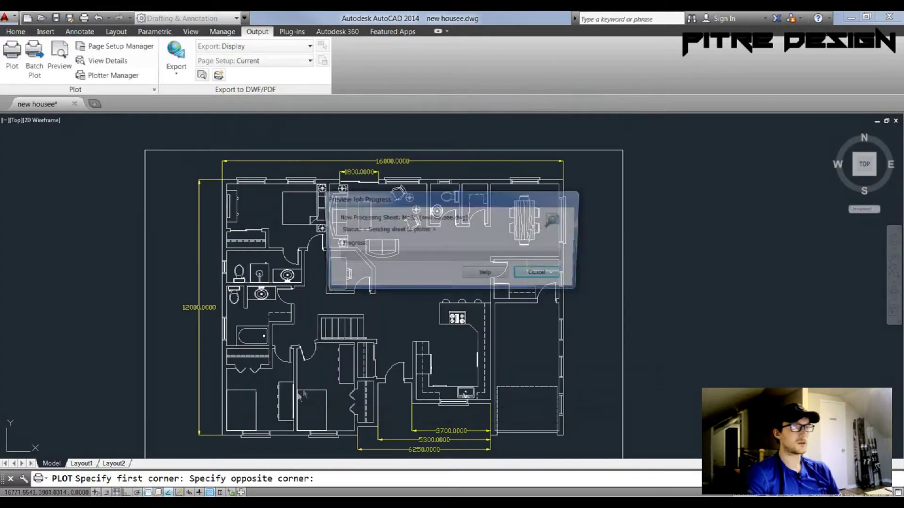
key(Escape)
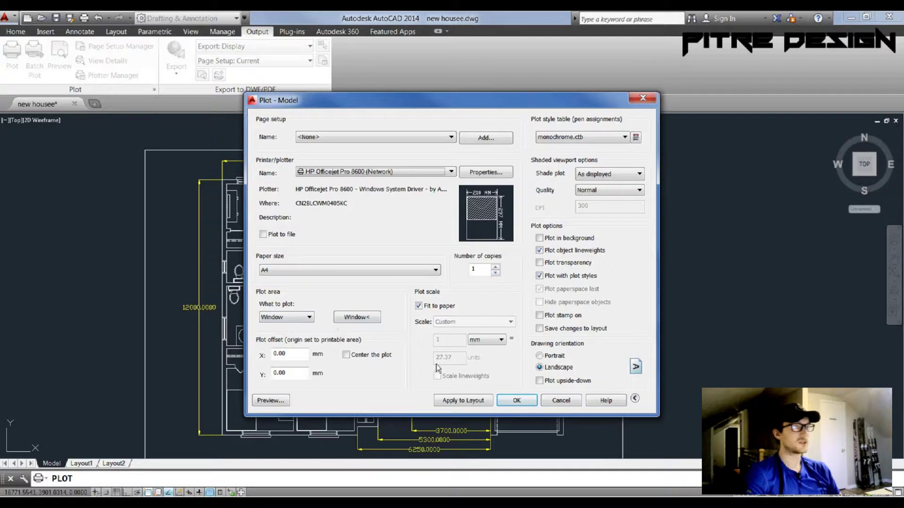
click(540, 356)
- Keep landscape orientation and assign the acad.ctb plot style table to all layouts
click(540, 368)
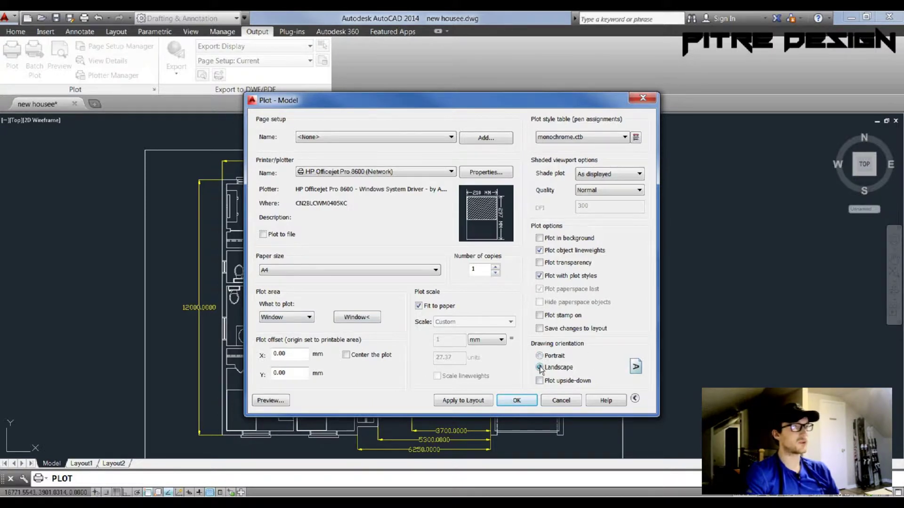
mouse_move(494, 225)
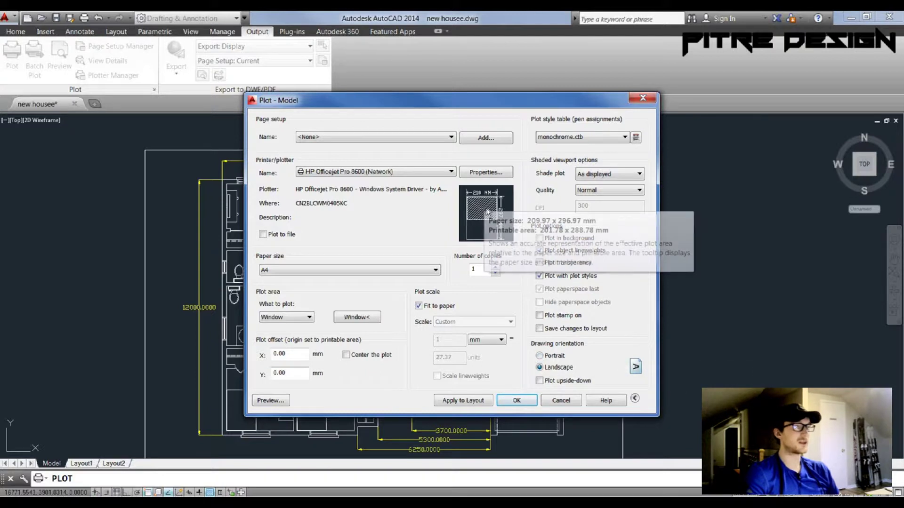
click(600, 139)
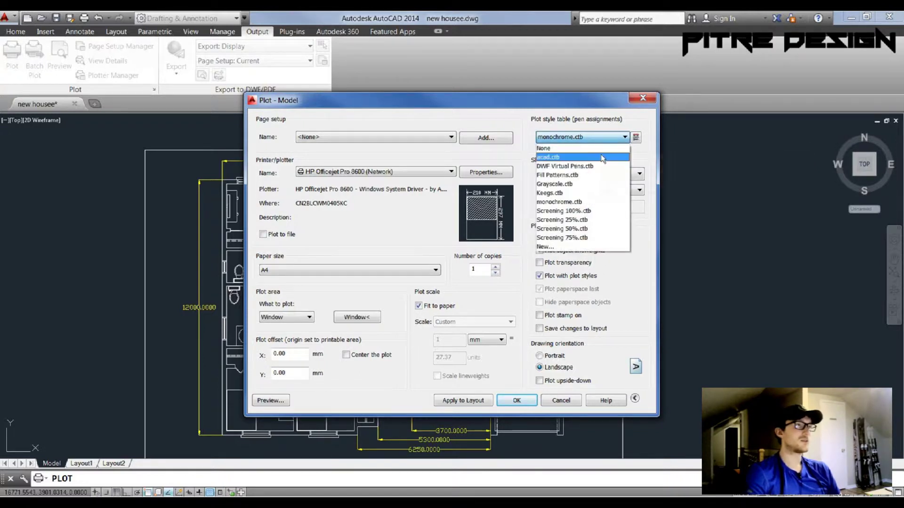
click(601, 161)
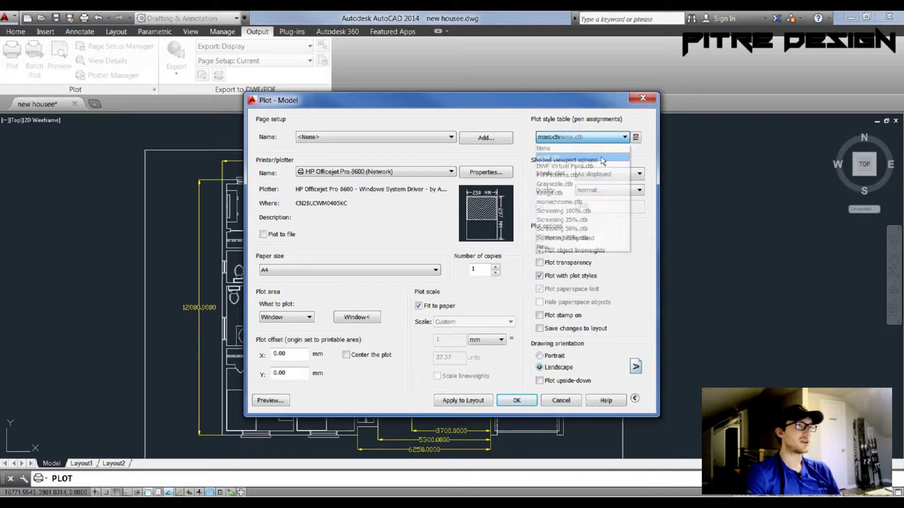
click(462, 285)
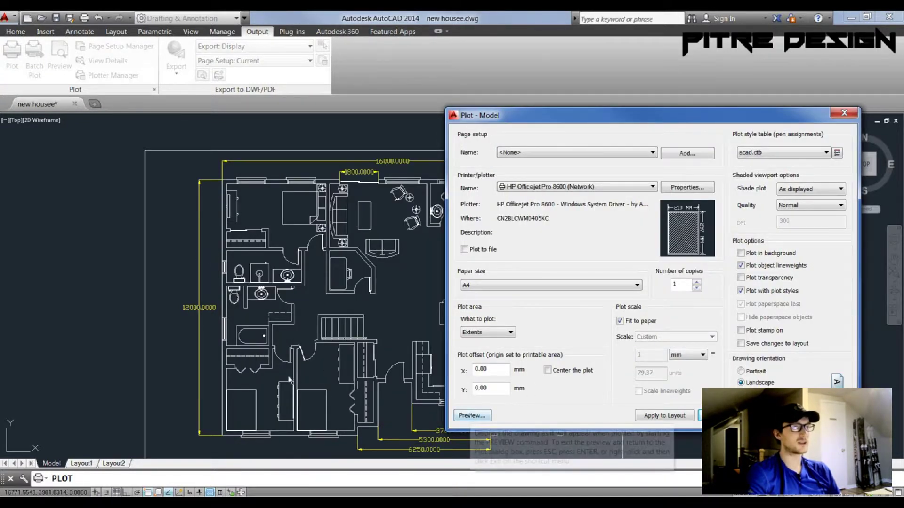
- Preview with acad.ctb, then apply monochrome.ctb to all layouts and preview the black-only plot
click(471, 416)
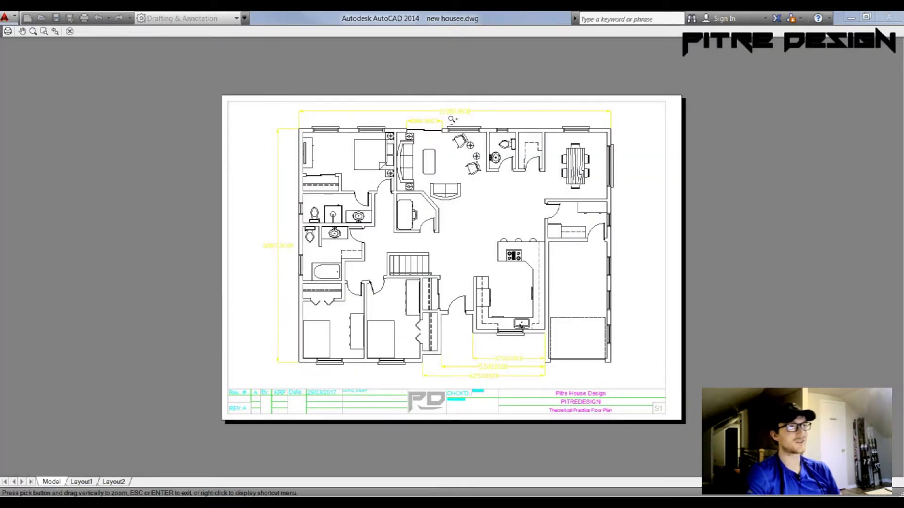
click(70, 31)
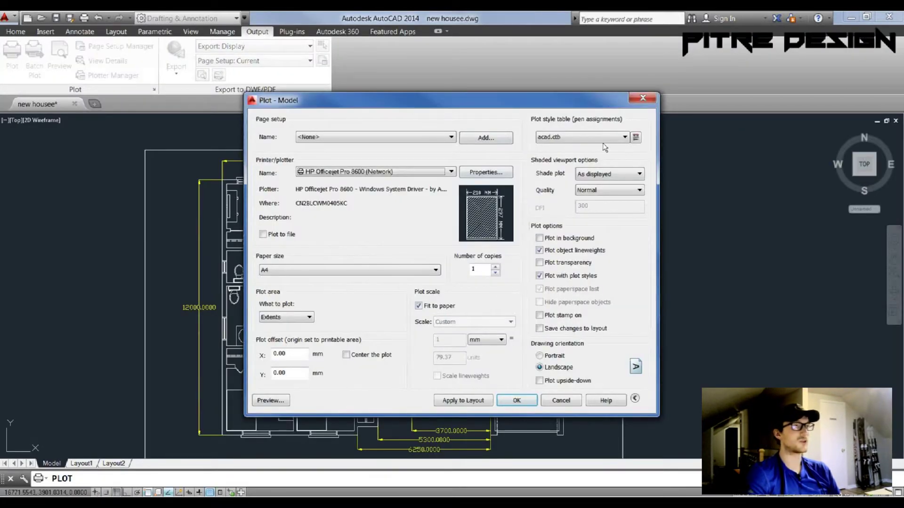
click(605, 137)
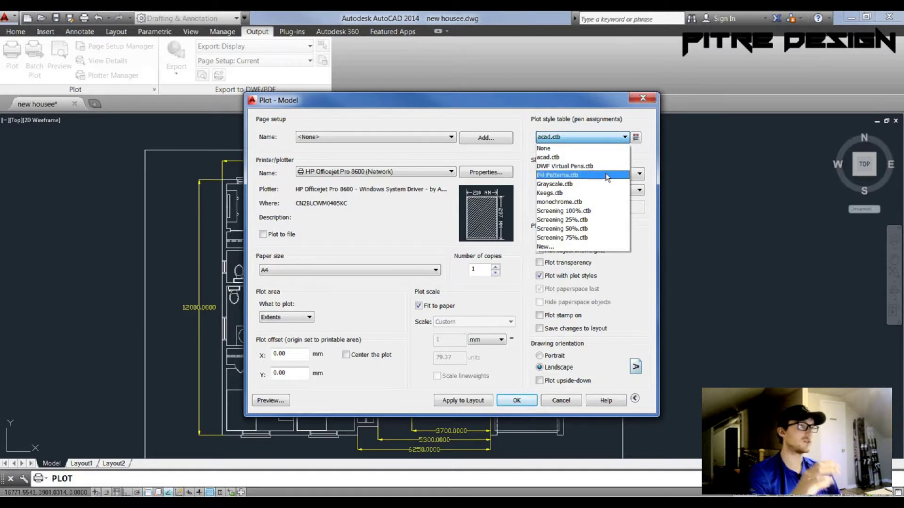
click(601, 202)
click(463, 288)
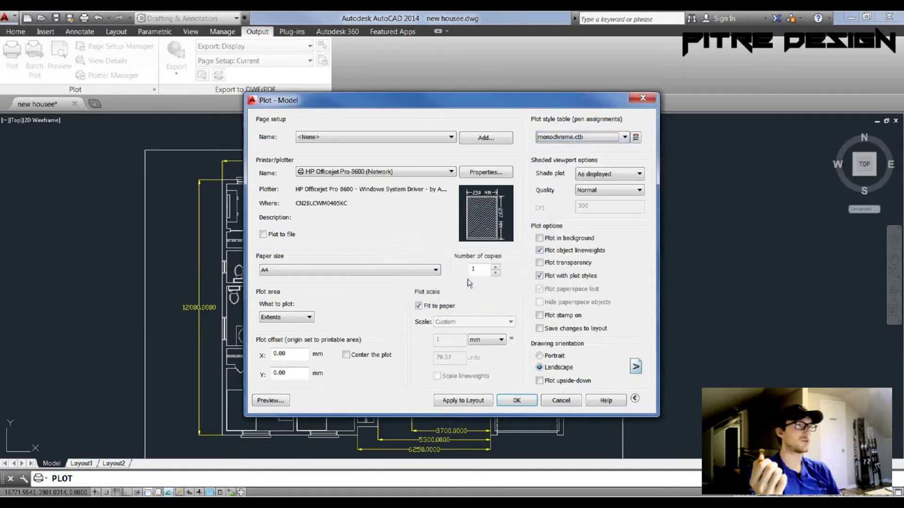
click(278, 400)
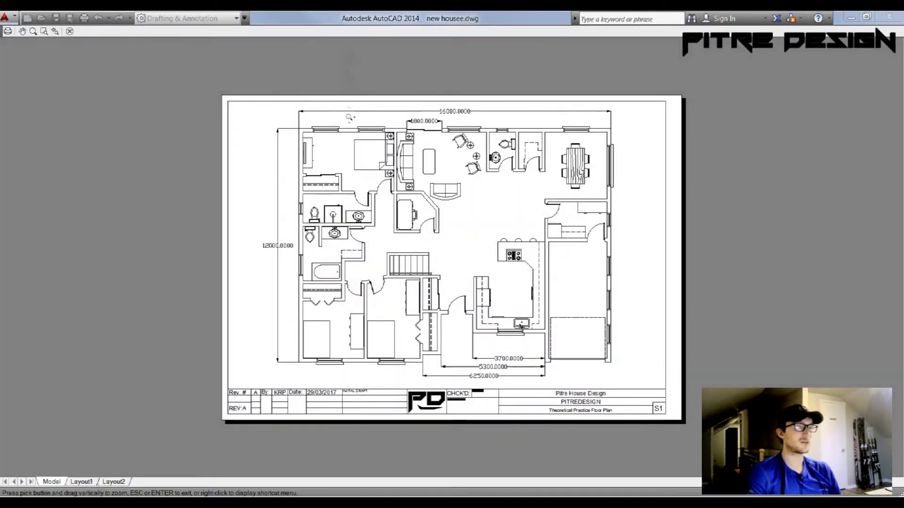
- Close the preview and look through the saved page setups without changing them
key(Escape)
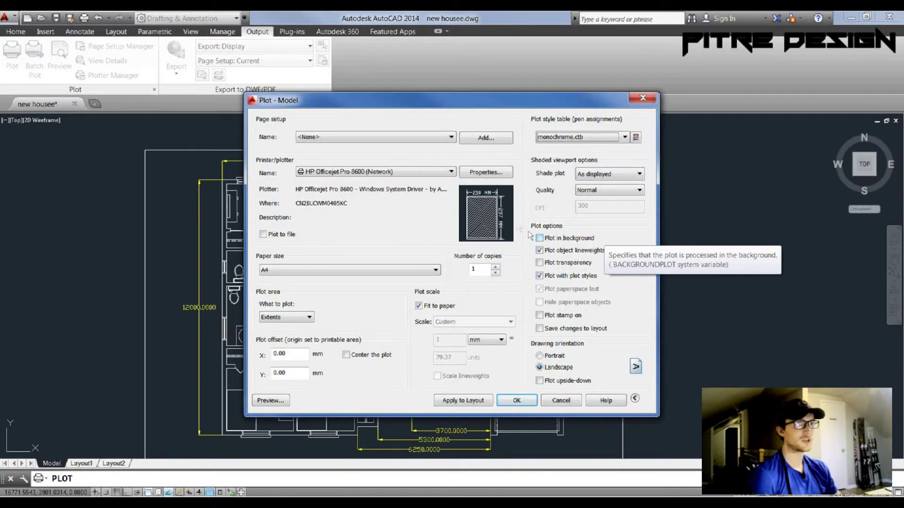
click(426, 138)
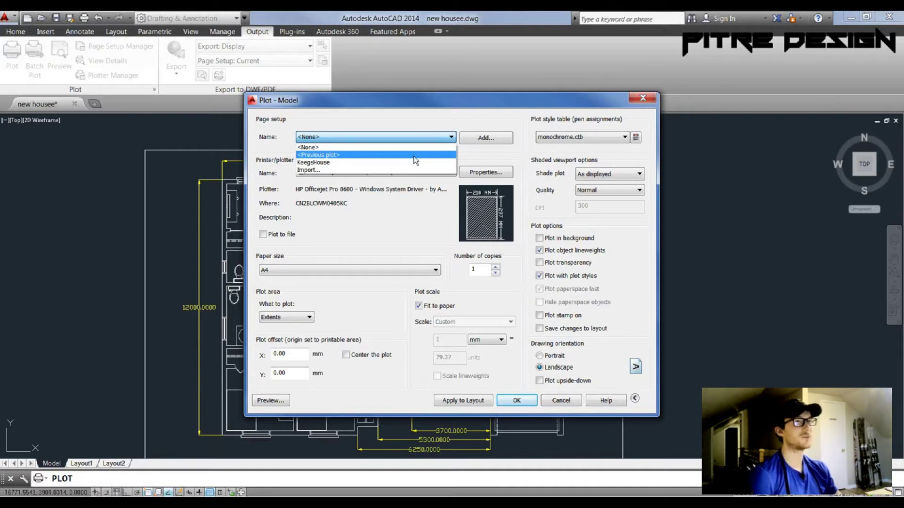
click(481, 161)
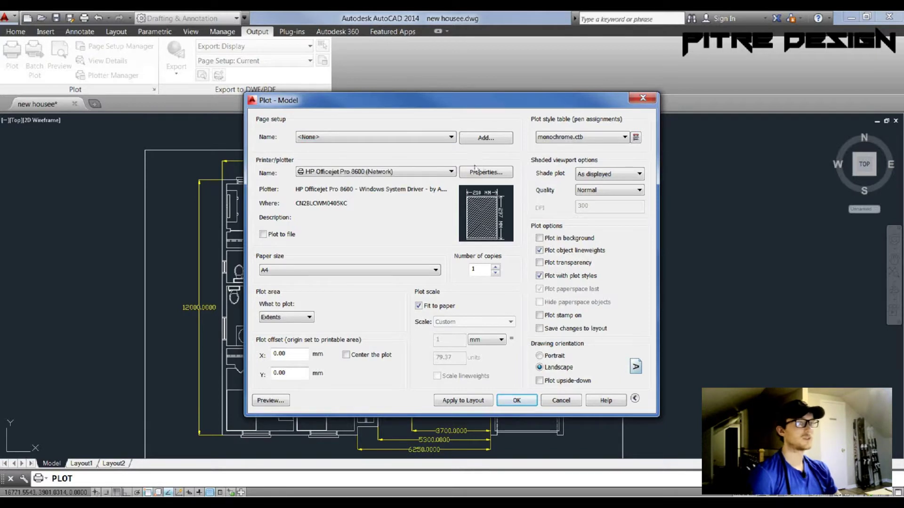
- Add a page setup named NewSetup and keep it selected as current
click(494, 138)
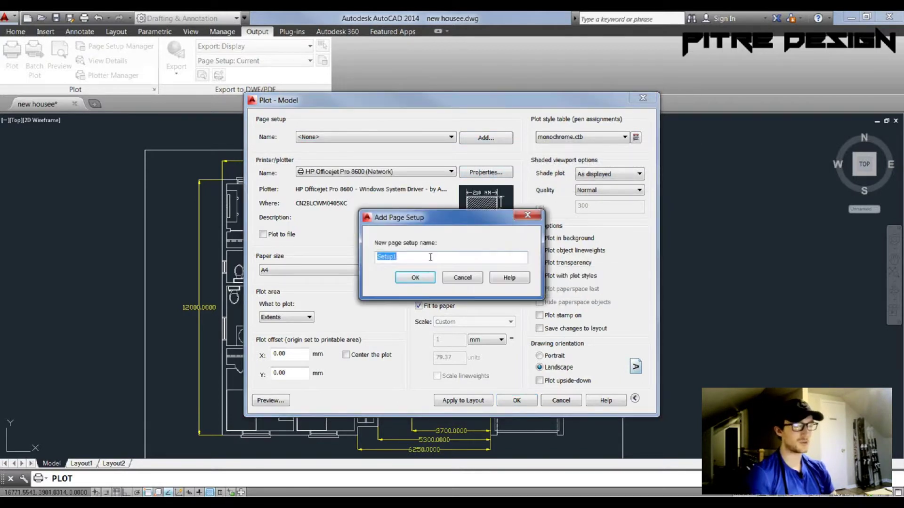
text(New)
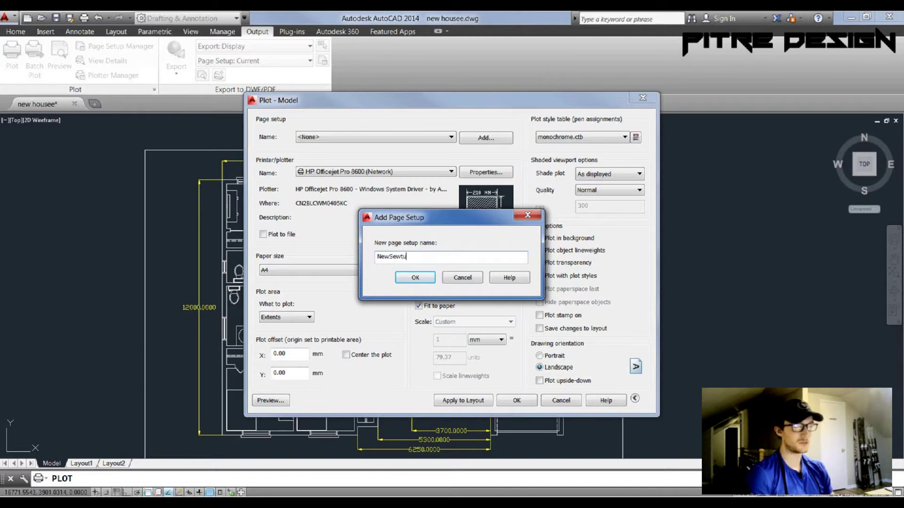
key(Return)
click(451, 137)
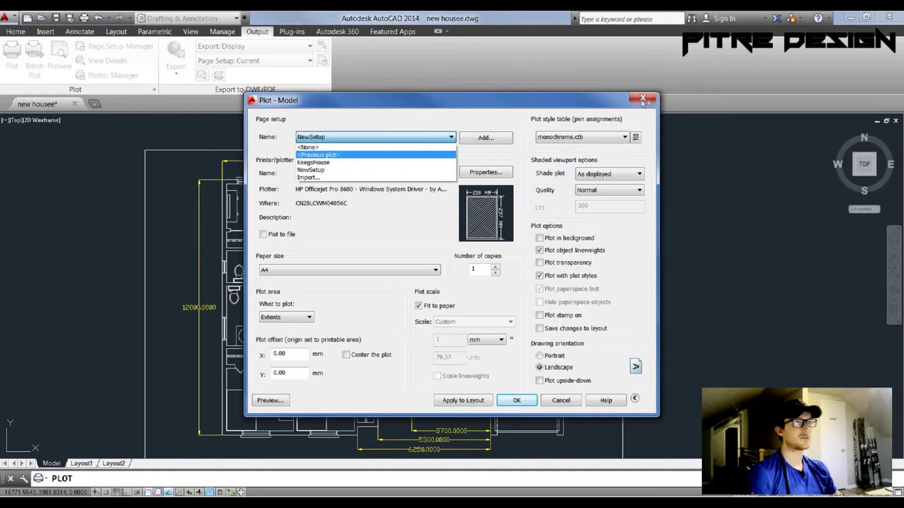
click(354, 170)
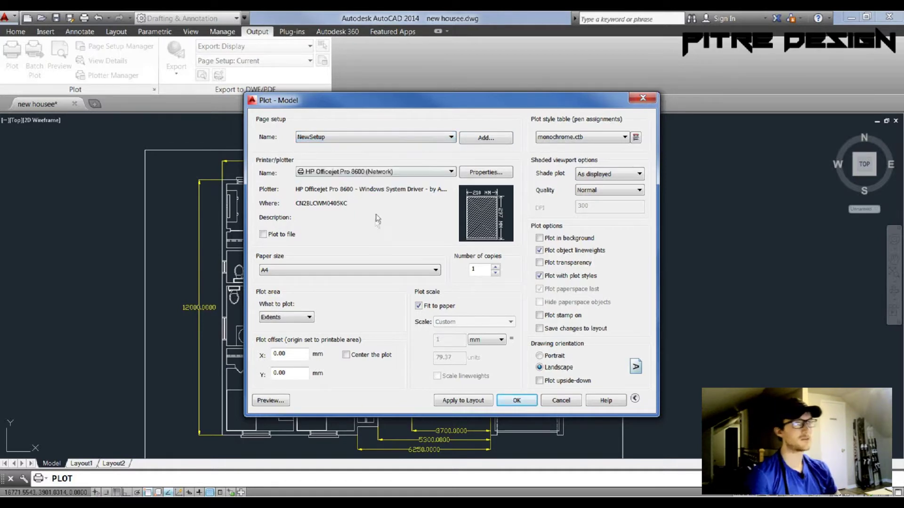
- Switch the plotter to DWG To PDF.pc3 and preview the floor plan on ISO expand A4
click(445, 173)
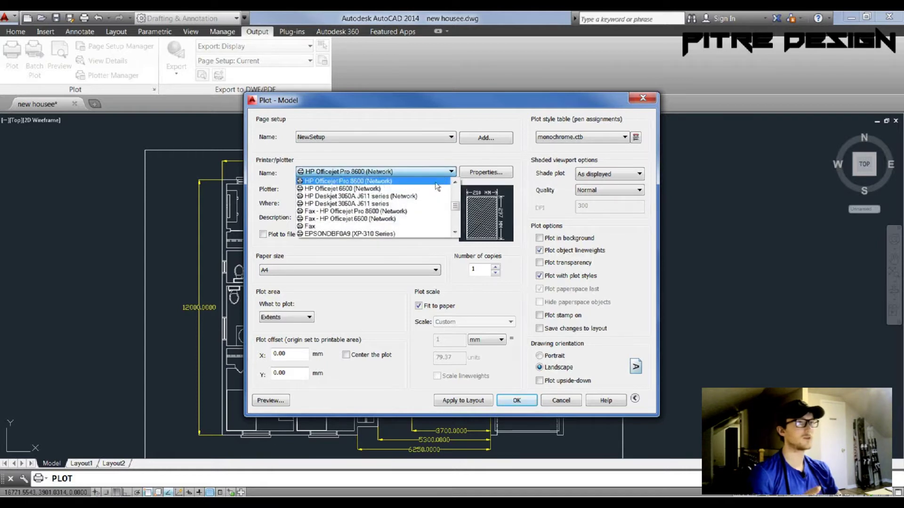
scroll(445, 198, up, 3)
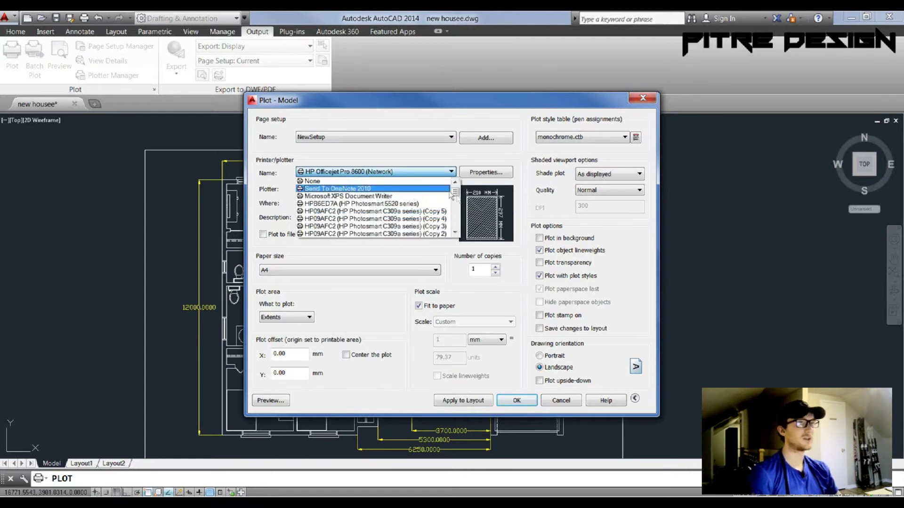
drag(456, 193, 456, 222)
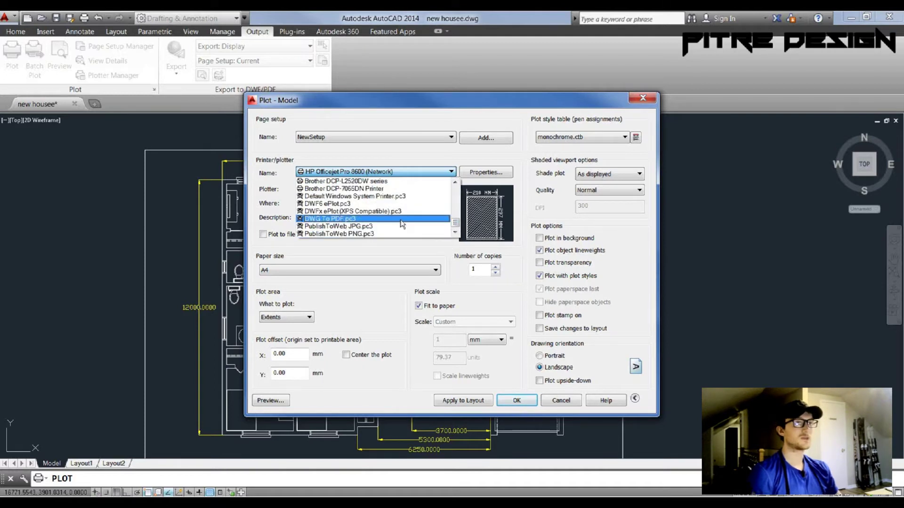
click(328, 219)
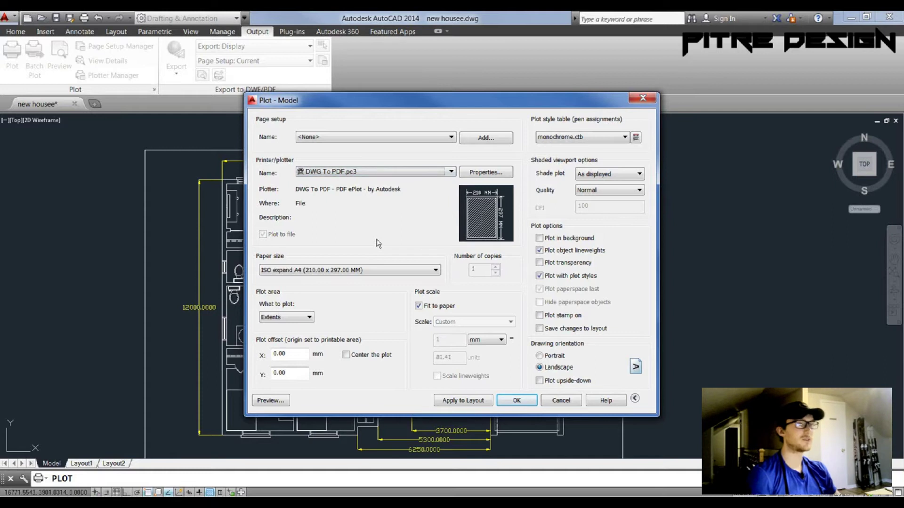
click(271, 400)
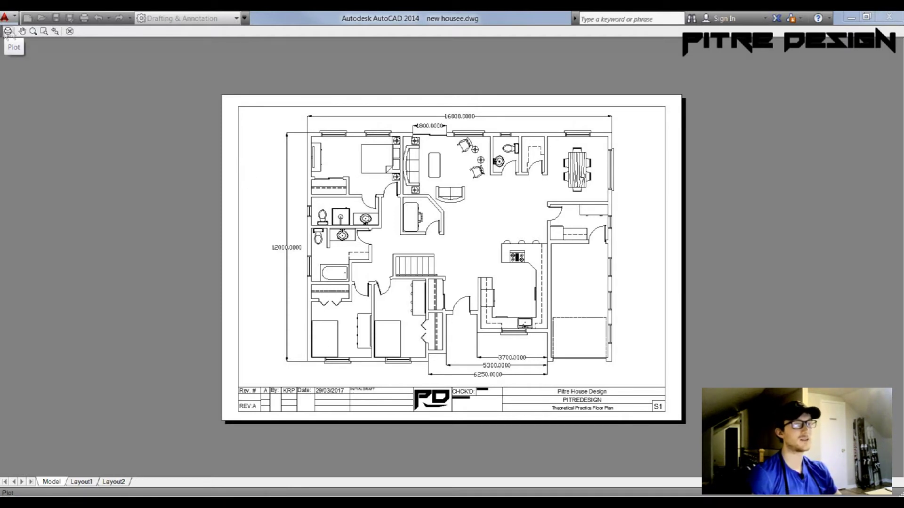
- Leave the PDF preview and change the printer to Fax - HP Officejet Pro 8600 (Network)
click(70, 31)
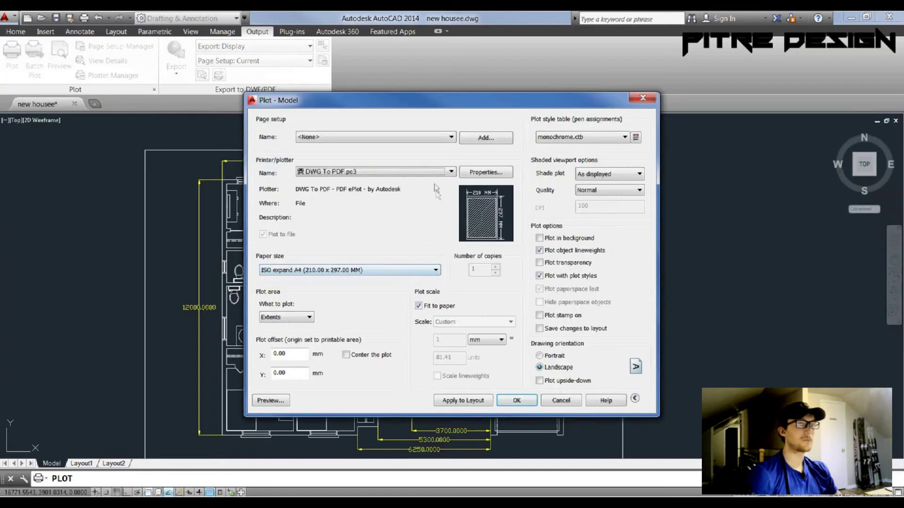
click(451, 172)
scroll(456, 210, down, 3)
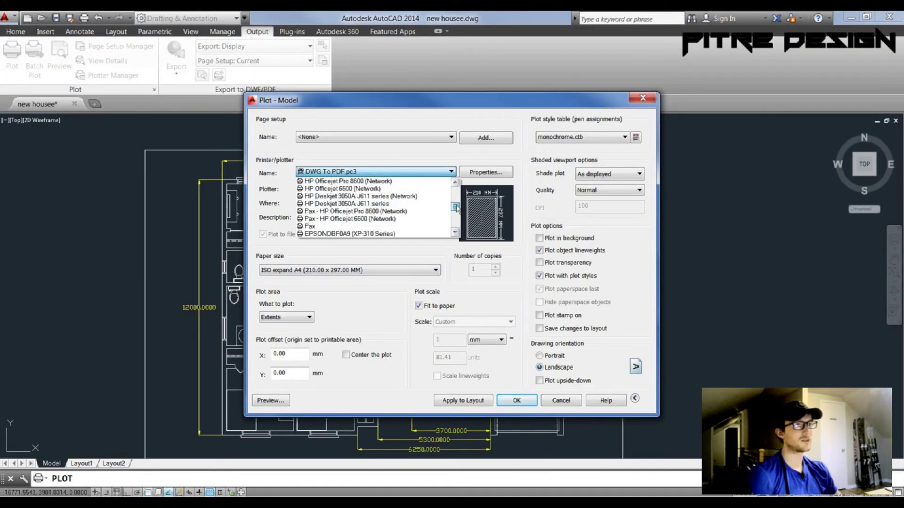
click(353, 208)
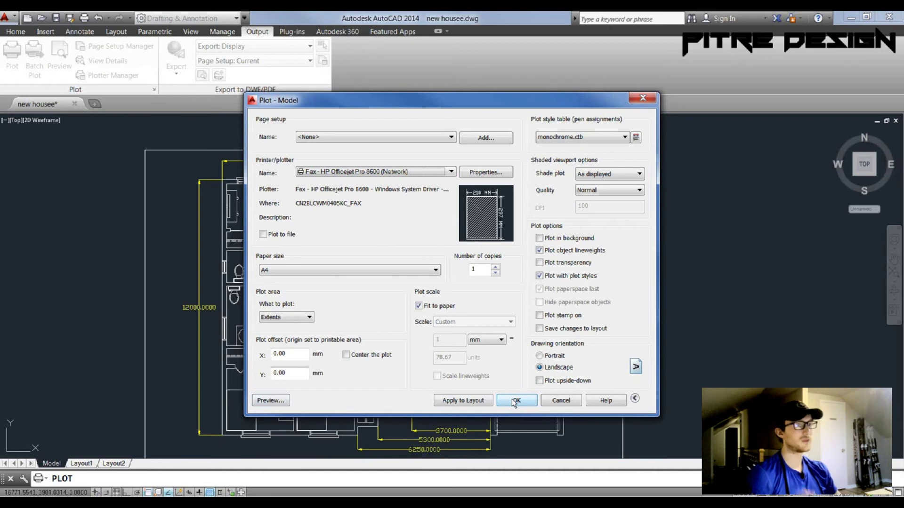